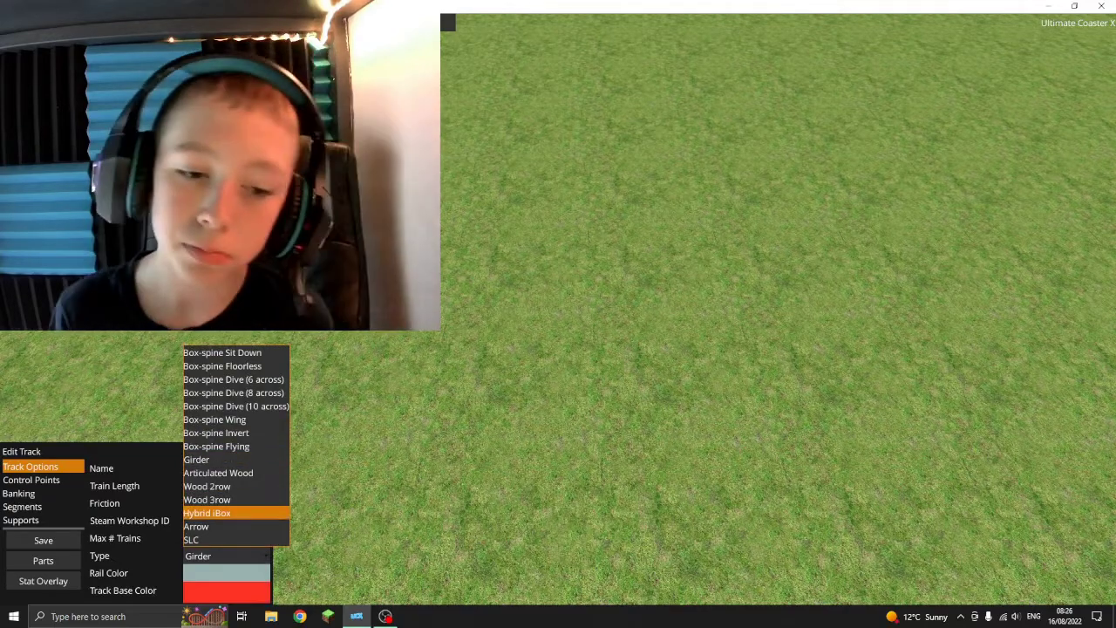
Step: Set the coaster's track type to Hybrid iBox
{"action": "left_click", "coordinate": [218, 512]}
Step: Raise a control point high above the ground to form the lift hill and drop
{"action": "left_click", "coordinate": [31, 480]}
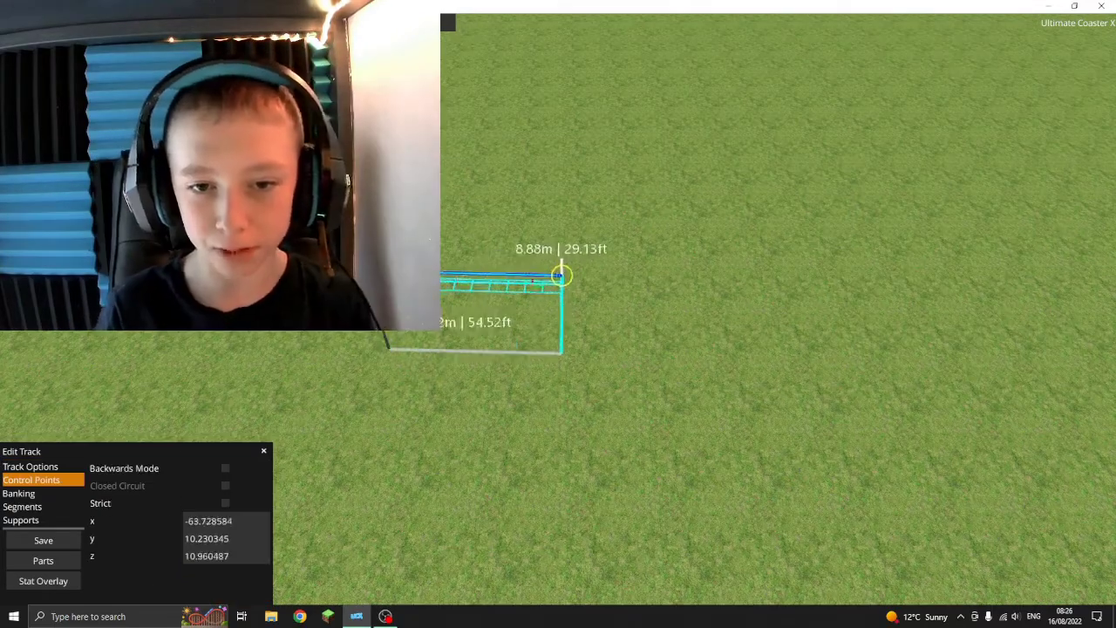
{"action": "left_click_drag", "start_coordinate": [577, 277], "coordinate": [542, 229]}
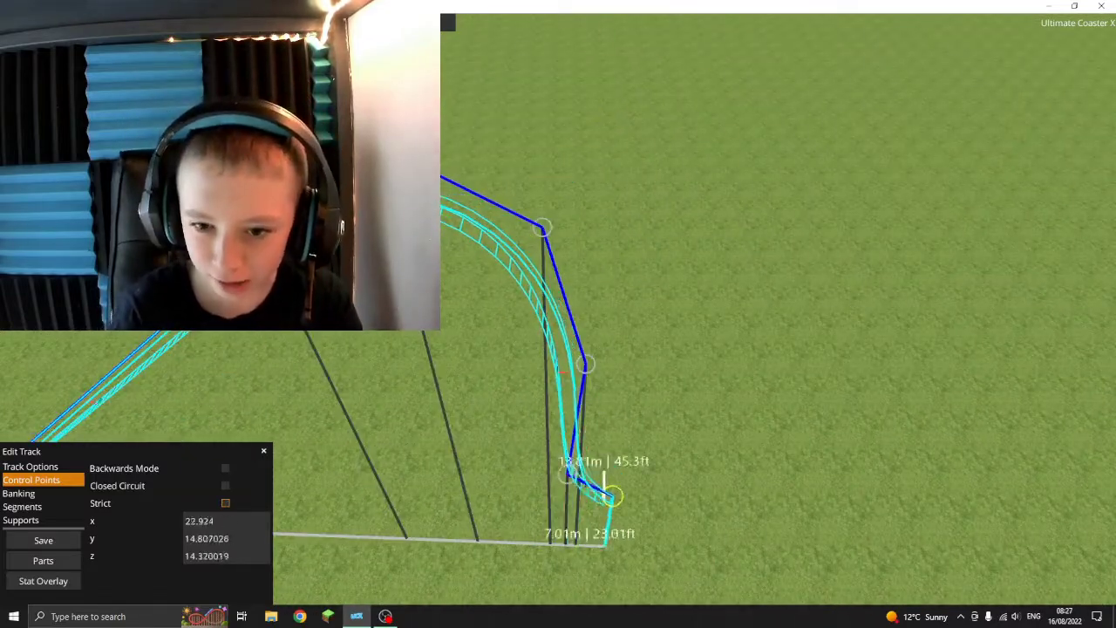
{"action": "left_click_drag", "start_coordinate": [641, 521], "coordinate": [558, 392]}
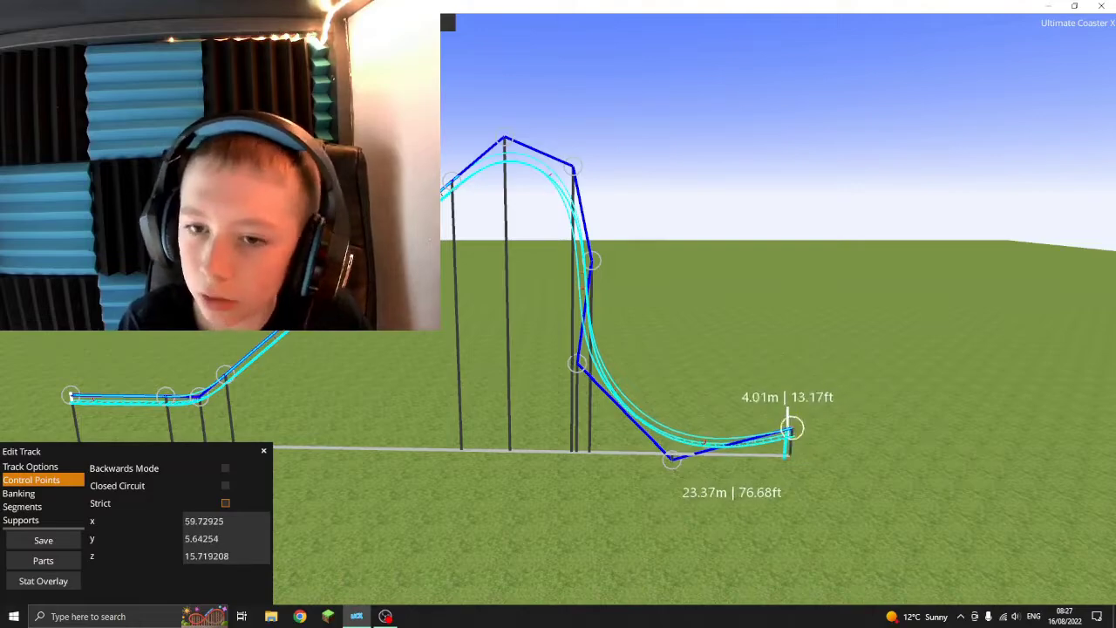
{"action": "left_click_drag", "start_coordinate": [791, 427], "coordinate": [672, 406]}
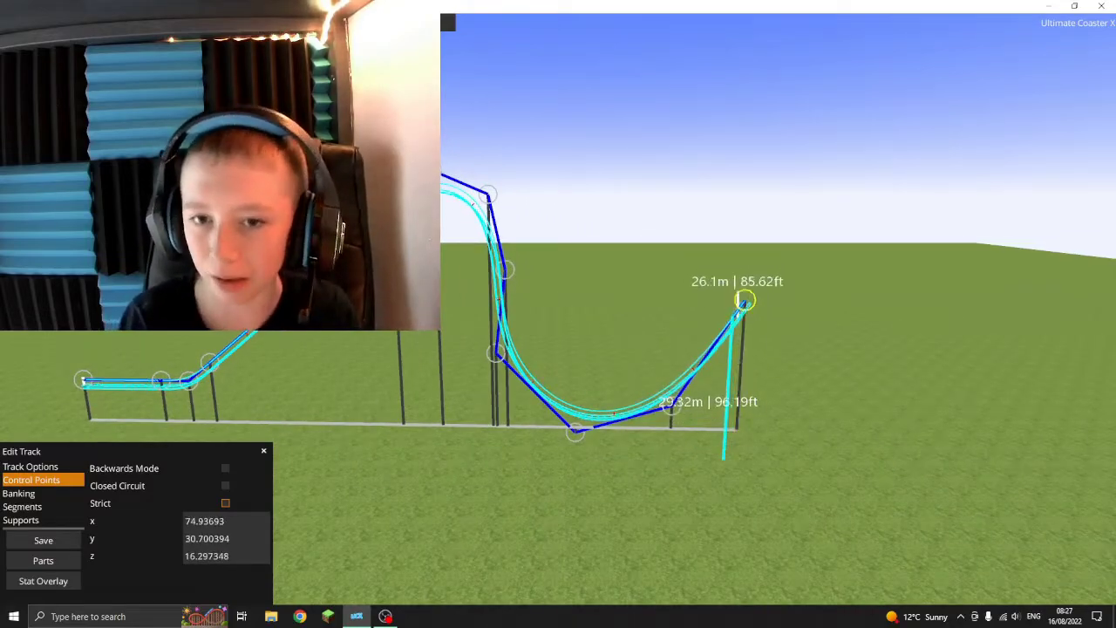
Step: Drag the track end point up into a tall airtime hill and extend the layout
{"action": "mouse_move", "coordinate": [744, 301]}
{"action": "left_mouse_down"}
{"action": "mouse_move", "coordinate": [592, 365]}
{"action": "mouse_move", "coordinate": [540, 192]}
{"action": "mouse_move", "coordinate": [686, 344]}
{"action": "mouse_move", "coordinate": [741, 375]}
{"action": "mouse_move", "coordinate": [644, 406]}
{"action": "mouse_move", "coordinate": [593, 323]}
{"action": "mouse_move", "coordinate": [931, 351]}
{"action": "left_mouse_up"}
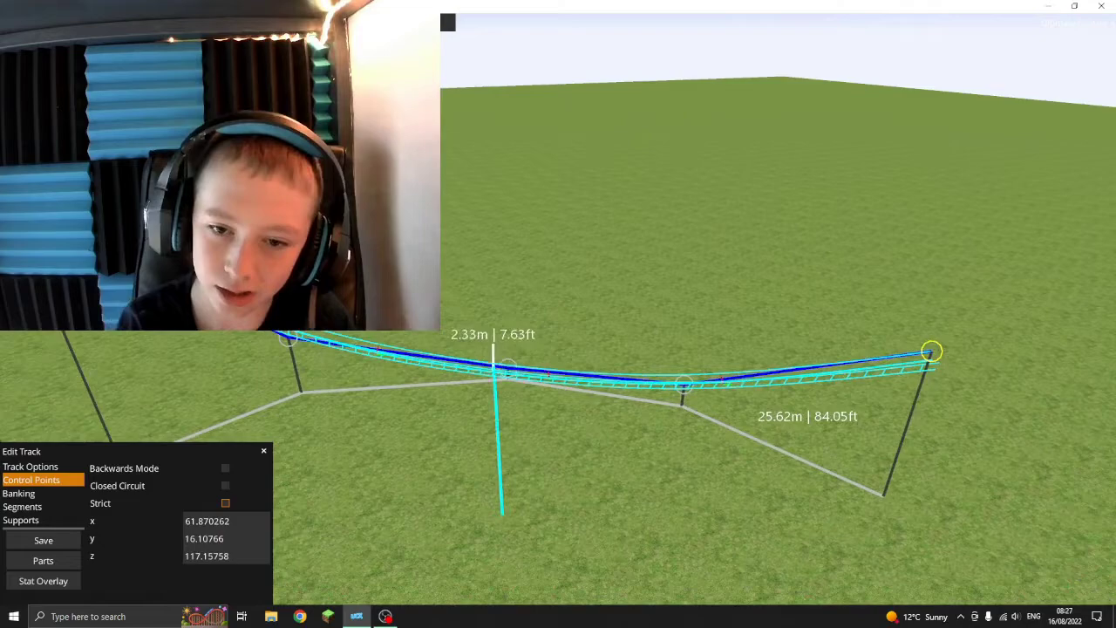
{"action": "left_click_drag", "start_coordinate": [784, 261], "coordinate": [654, 392]}
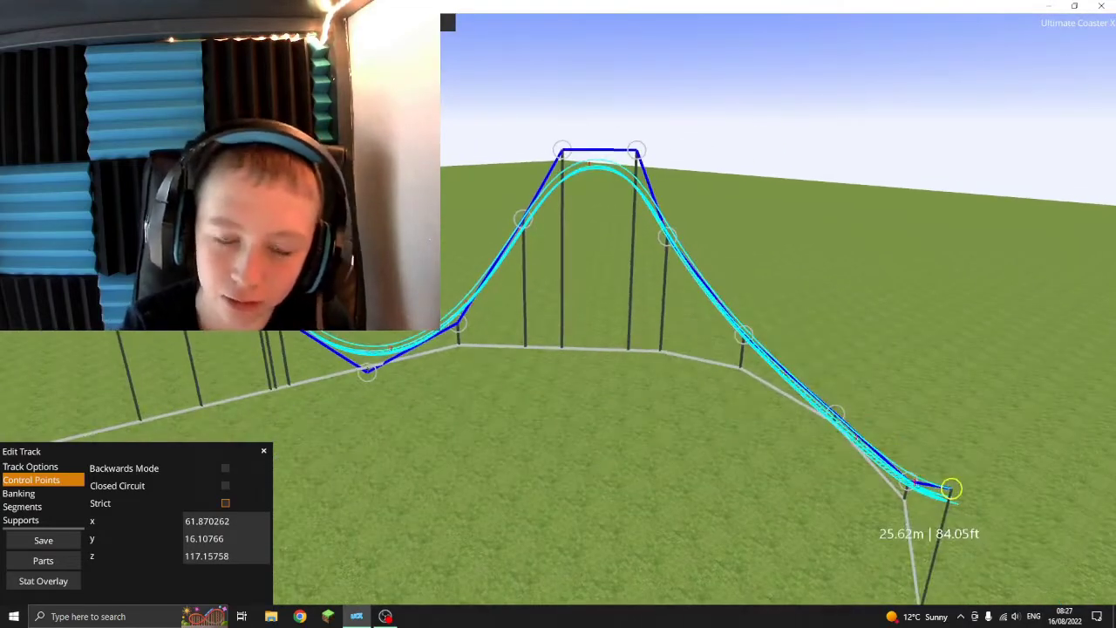
{"action": "left_click_drag", "start_coordinate": [785, 349], "coordinate": [610, 218]}
{"action": "mouse_move", "coordinate": [670, 134]}
{"action": "left_mouse_down"}
{"action": "mouse_move", "coordinate": [676, 154]}
{"action": "mouse_move", "coordinate": [946, 301]}
{"action": "left_mouse_up"}
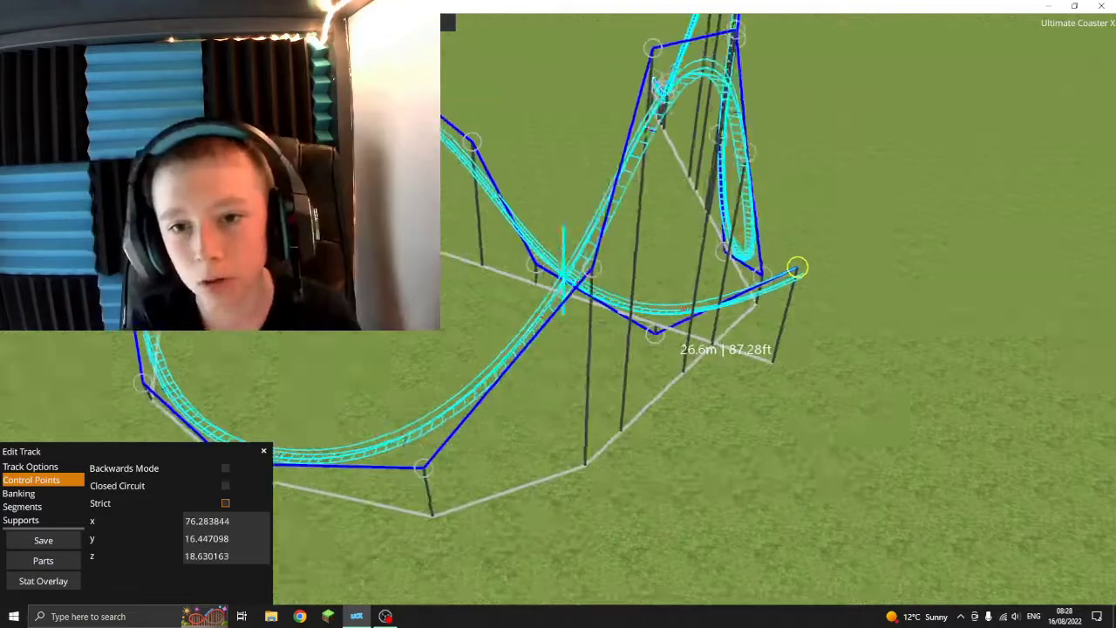
Step: Select and reshape another control point to continue closing the circuit
{"action": "left_click_drag", "start_coordinate": [798, 266], "coordinate": [610, 349]}
{"action": "left_click", "coordinate": [606, 181]}
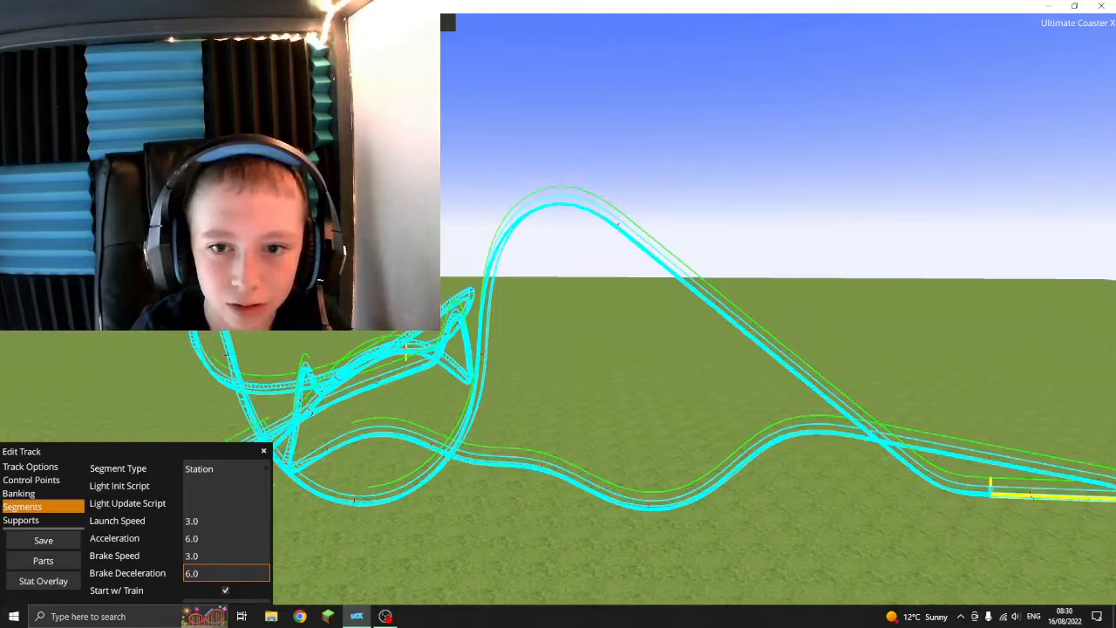
Step: Select the lift hill stretch and make it a Chain segment
{"action": "left_click", "coordinate": [662, 262]}
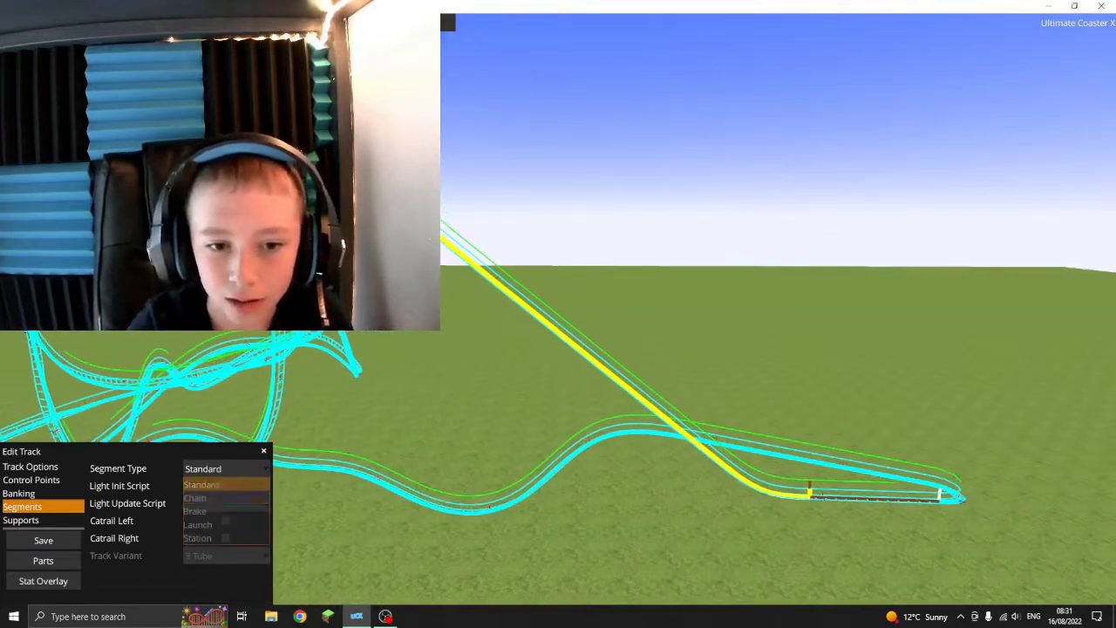
{"action": "left_click", "coordinate": [194, 497]}
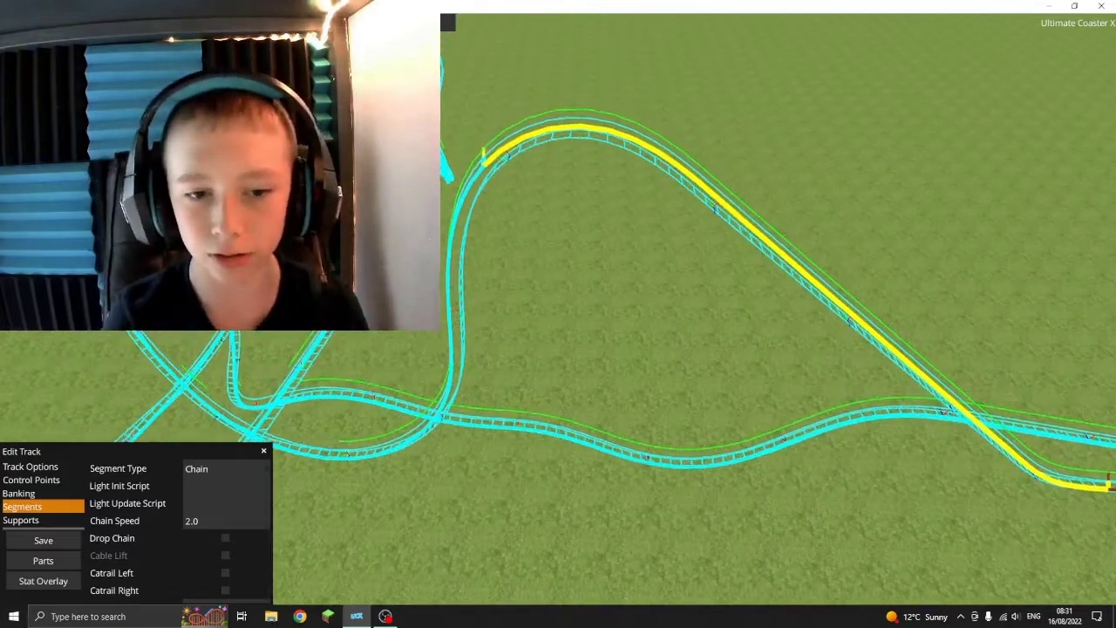
{"action": "scroll", "coordinate": [698, 262], "scroll_direction": "up", "scroll_amount": 4}
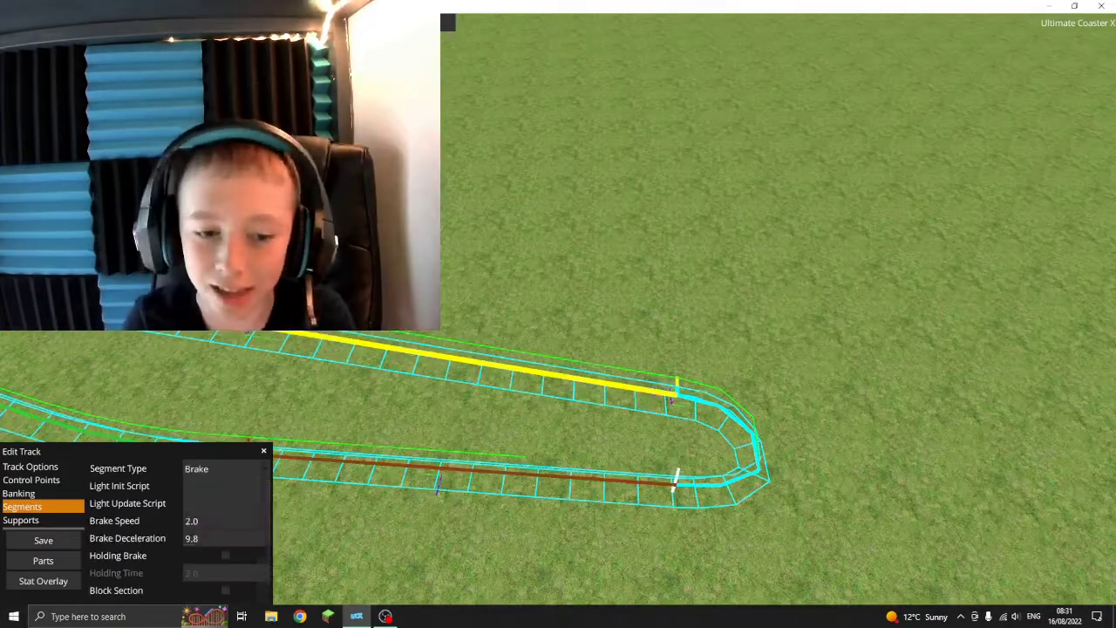